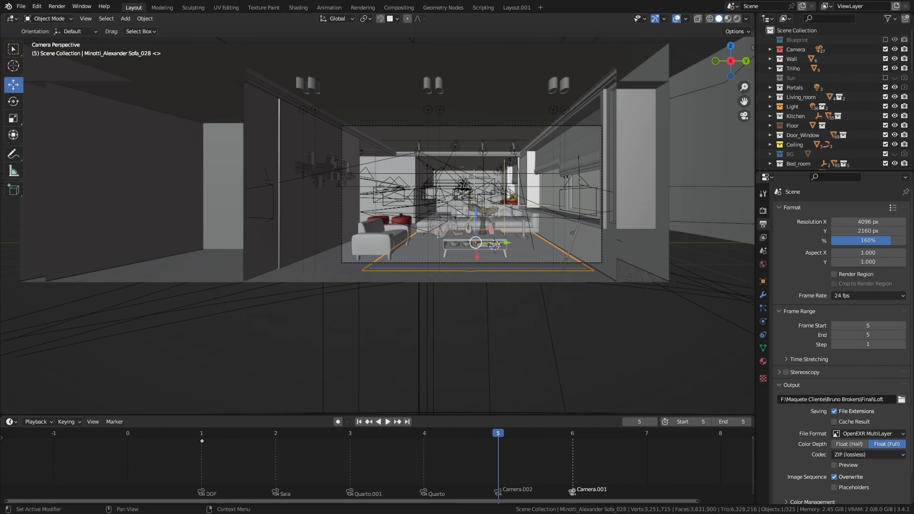
Step: Enable tiling for the Cycles render in the performance memory settings
left_click(762, 210)
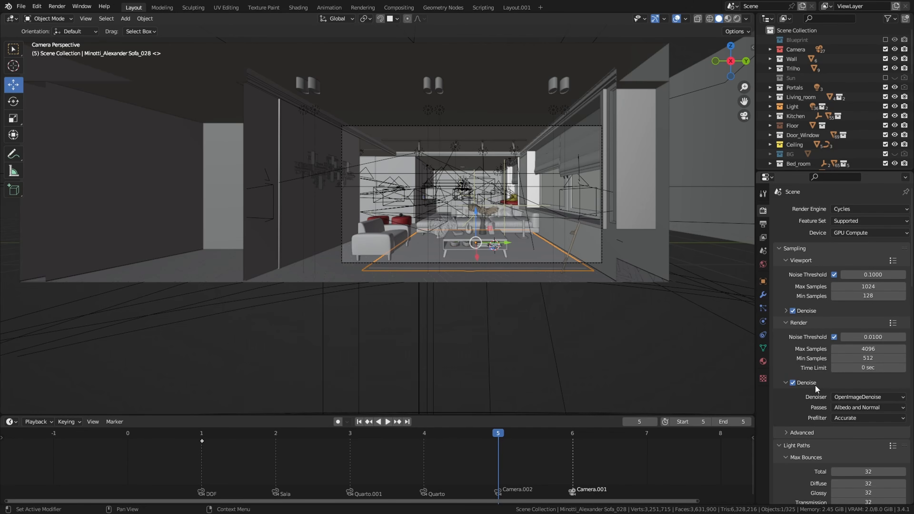
left_click(814, 383)
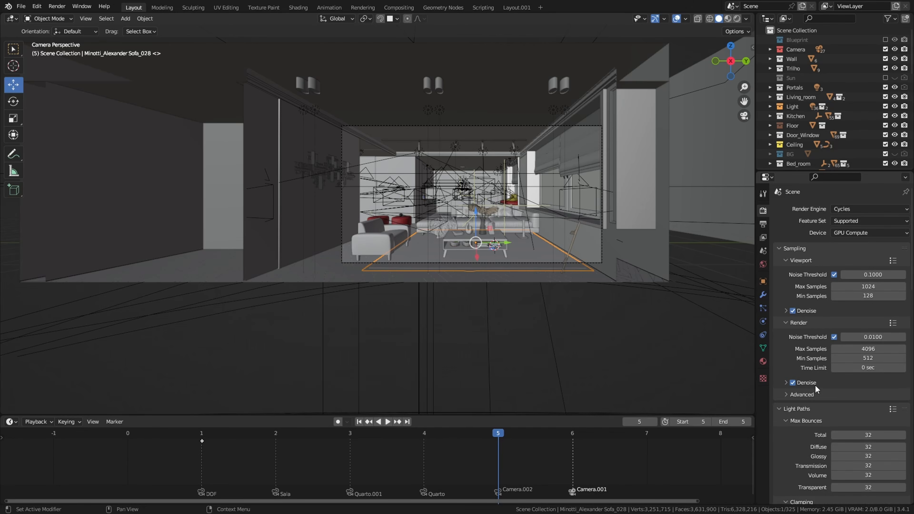
left_click(796, 407)
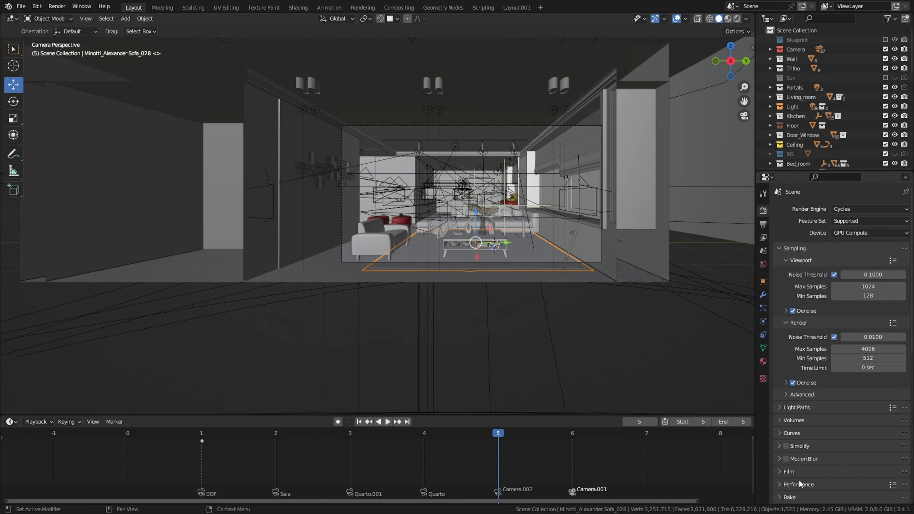
scroll(795, 468, "down", 8)
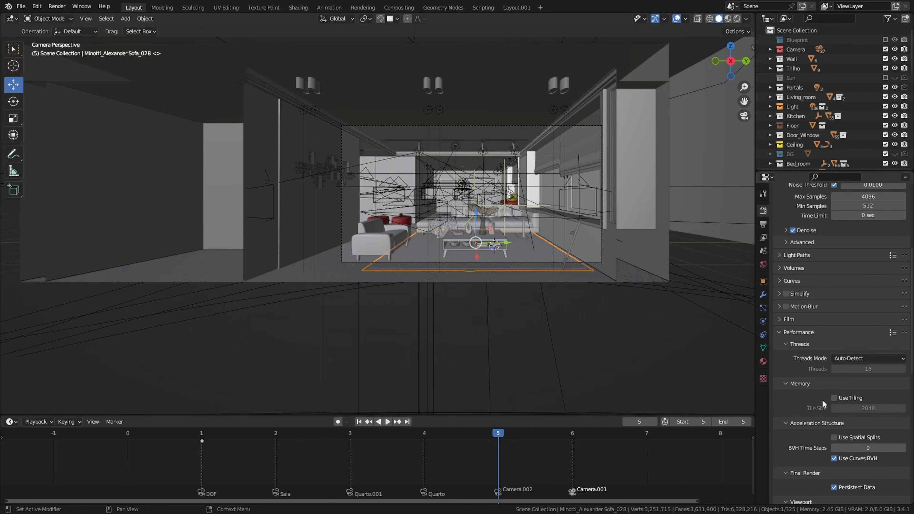
left_click(834, 400)
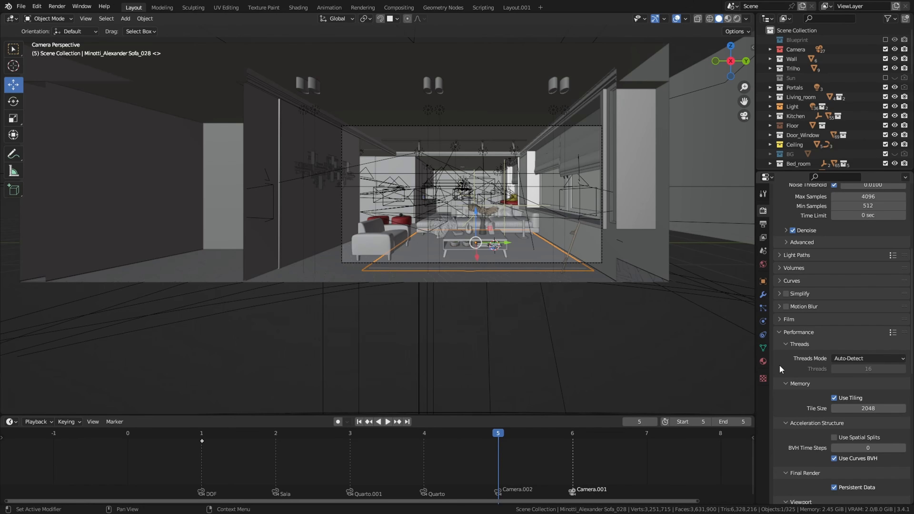
Step: Set the render time limit to 20 min, and turn tiling off and on again
left_click(869, 216)
type("20min")
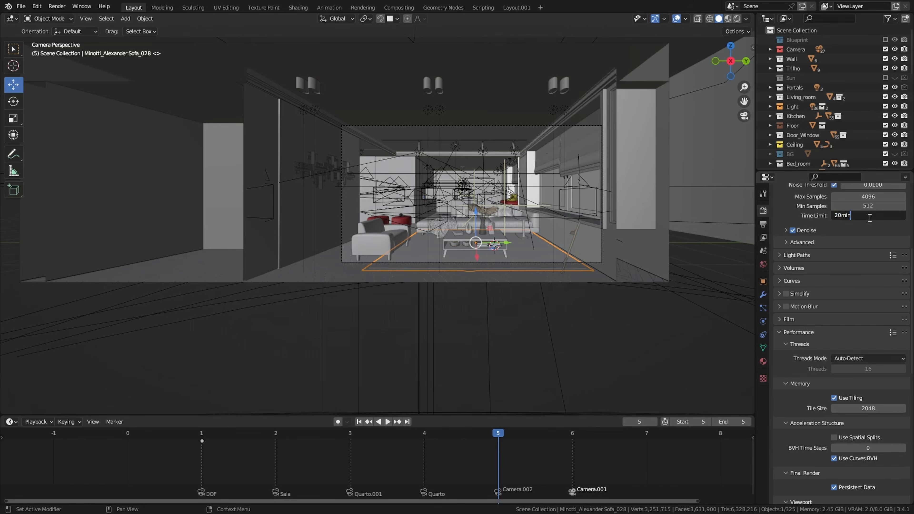
key("Return")
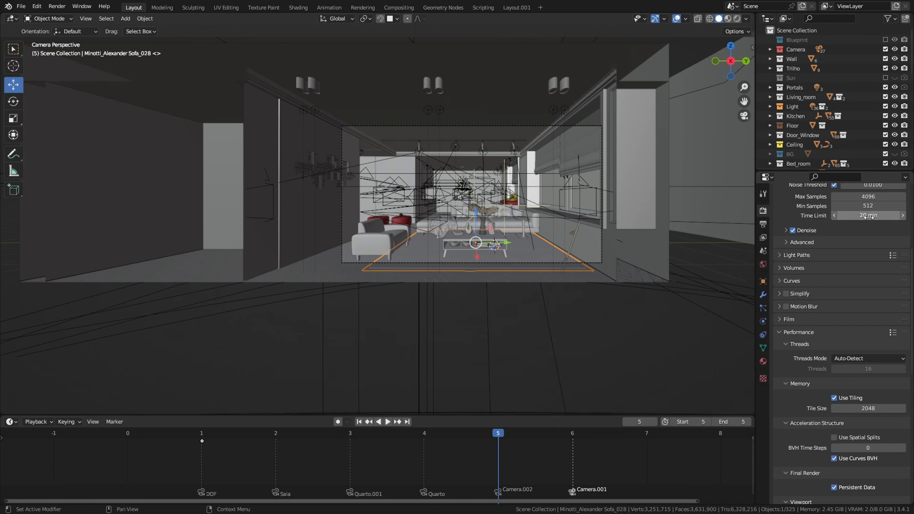
left_click(834, 398)
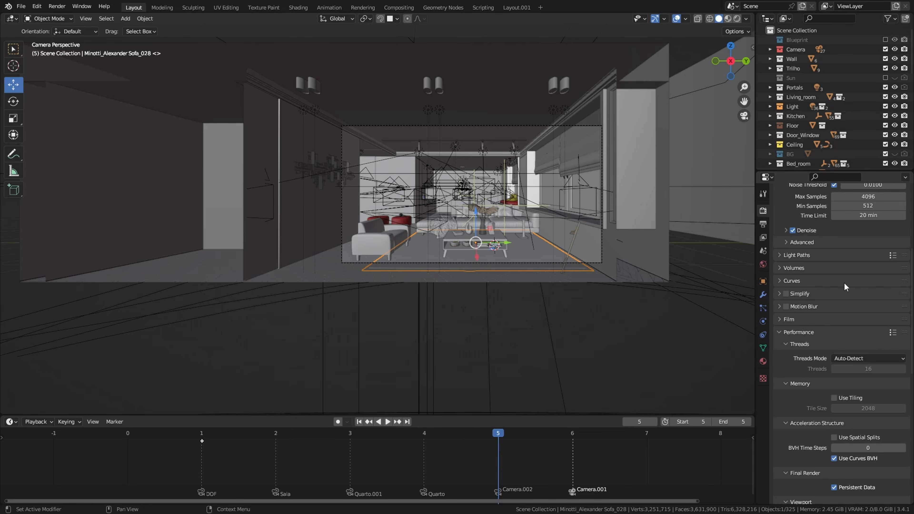
left_click(832, 398)
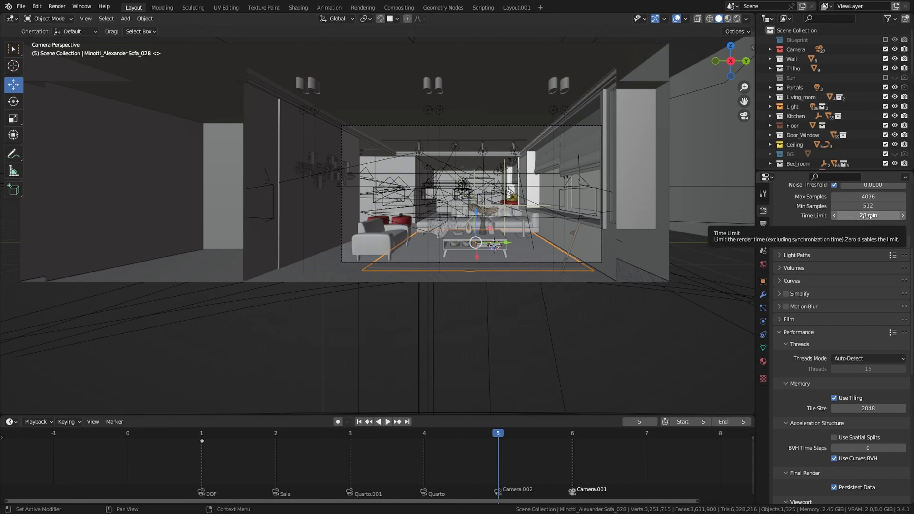
Step: Halve the render tile size to 1024
scroll(601, 181, "up", 3)
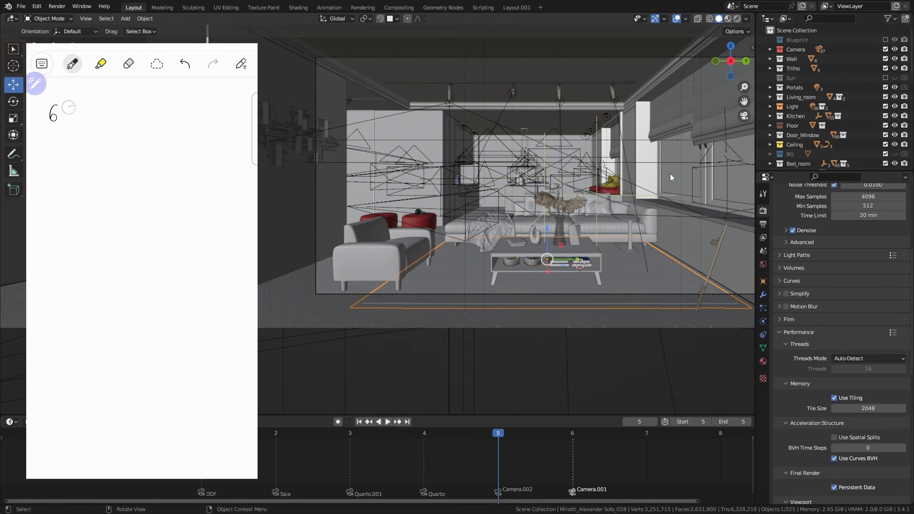
scroll(610, 180, "up", 3)
left_click(878, 408)
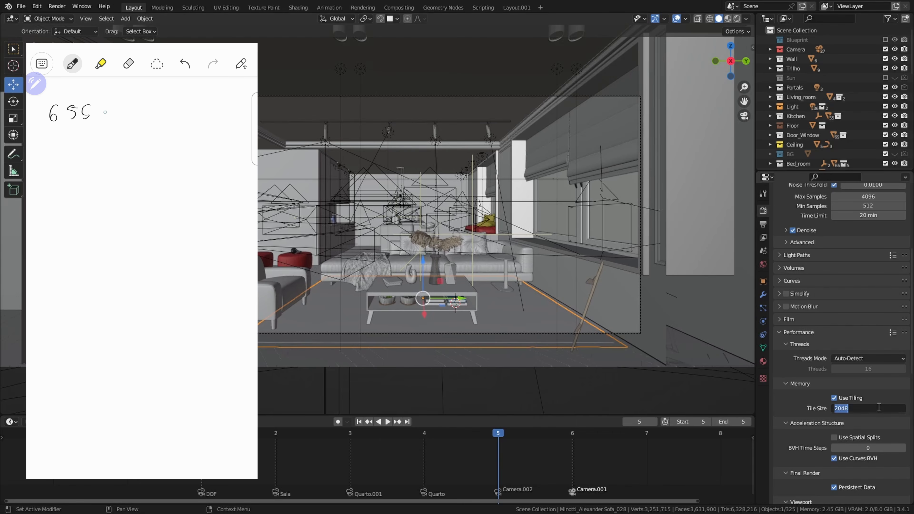
left_click(878, 407)
type("/2")
key("Return")
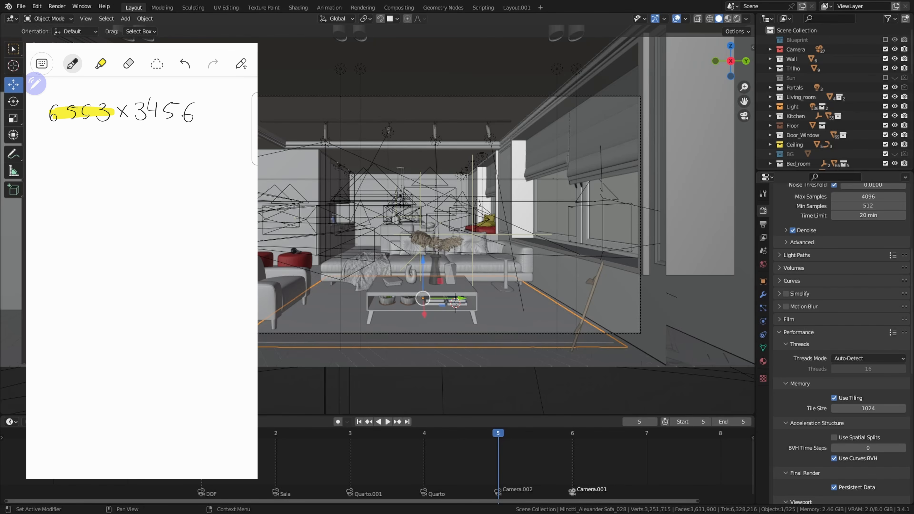
Step: On the handwritten note, write "7T" and draw eight vertical lines below it with a tick mark under each gap
left_click_drag(90, 173, 113, 178)
left_click_drag(108, 167, 123, 163)
mouse_move(66, 200)
left_mouse_down()
mouse_move(69, 277)
mouse_move(88, 273)
left_mouse_up()
mouse_move(106, 195)
left_mouse_down()
mouse_move(108, 266)
mouse_move(127, 265)
mouse_move(128, 272)
left_mouse_up()
mouse_move(148, 194)
left_mouse_down()
mouse_move(151, 273)
mouse_move(172, 269)
left_mouse_up()
mouse_move(188, 191)
left_mouse_down()
mouse_move(200, 270)
mouse_move(210, 265)
left_mouse_up()
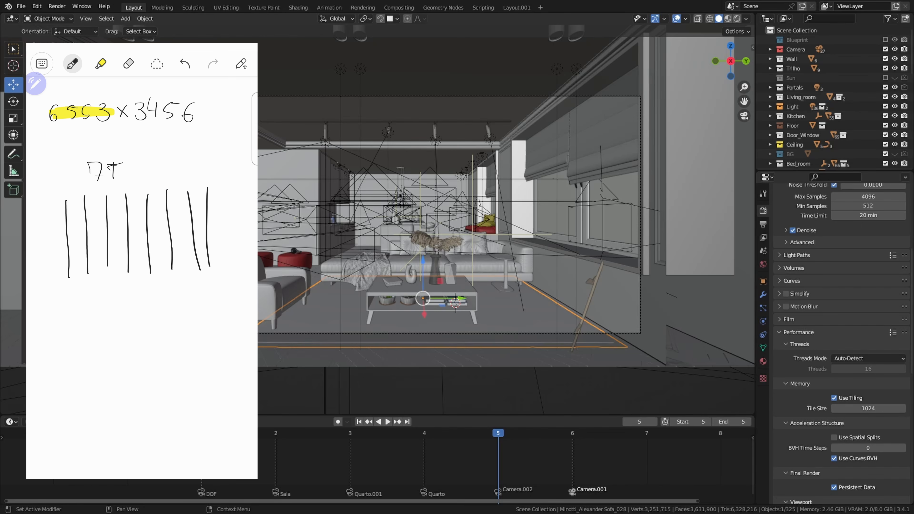
left_click_drag(78, 283, 186, 284)
left_click_drag(204, 278, 206, 287)
Step: Highlight "3456" in yellow on the note and write "4T" in pen beside "7T"
left_click(101, 64)
left_click_drag(132, 112, 201, 112)
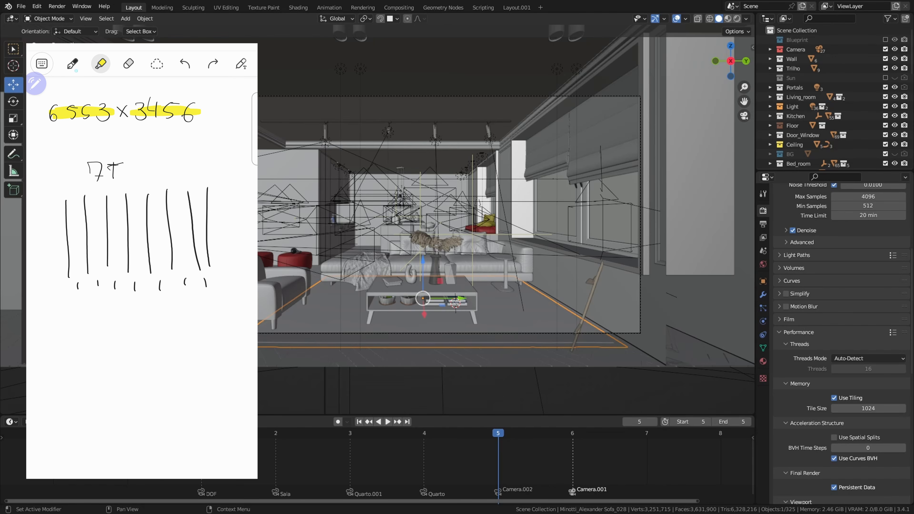
left_click(72, 64)
left_click_drag(155, 160, 157, 176)
mouse_move(144, 151)
left_mouse_down()
mouse_move(156, 167)
mouse_move(182, 160)
left_mouse_up()
left_click_drag(176, 160, 175, 178)
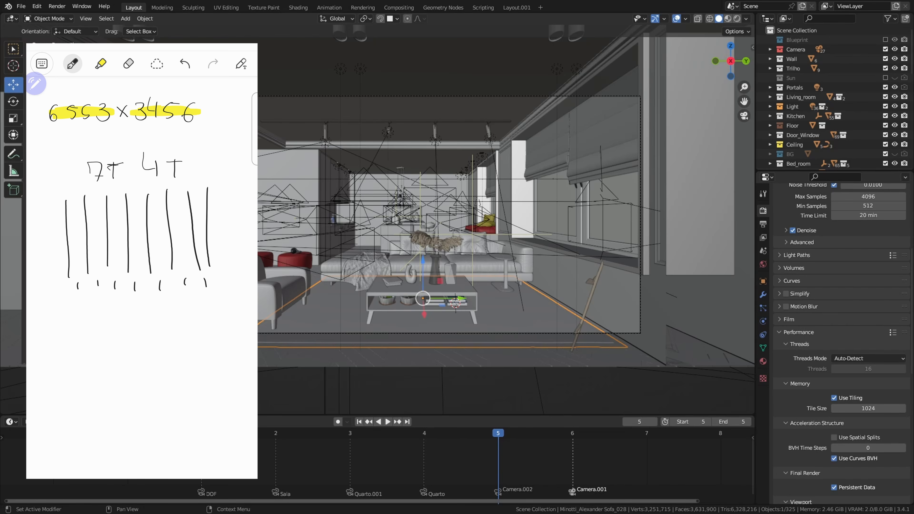
Step: Draw five horizontal lines across the vertical ones to form a grid of seven by four tiles
left_click_drag(62, 198, 225, 193)
left_click_drag(63, 221, 214, 210)
left_click_drag(60, 242, 217, 230)
left_click_drag(65, 261, 220, 244)
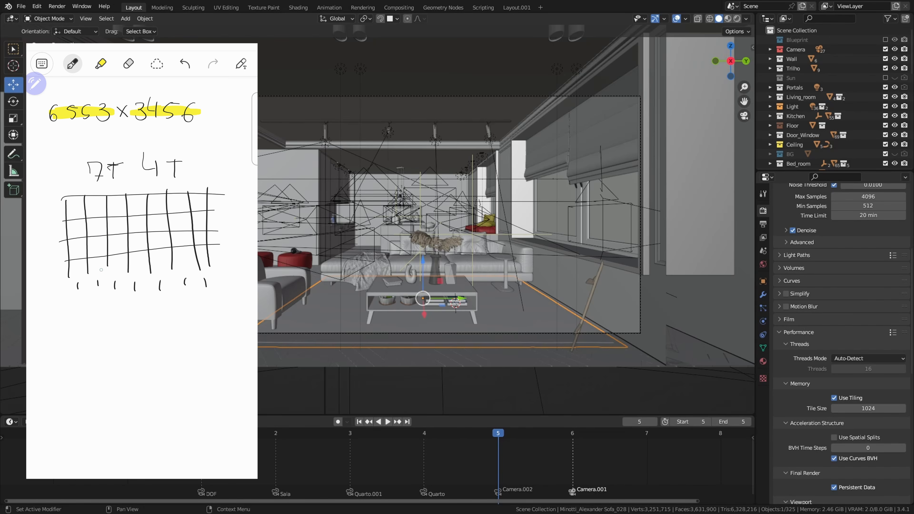
left_click_drag(68, 275, 222, 261)
Step: Write the tile total "28T" below the grid and the time estimate "9h" beneath it
mouse_move(133, 317)
left_mouse_down()
mouse_move(142, 313)
mouse_move(147, 334)
mouse_move(165, 316)
left_mouse_up()
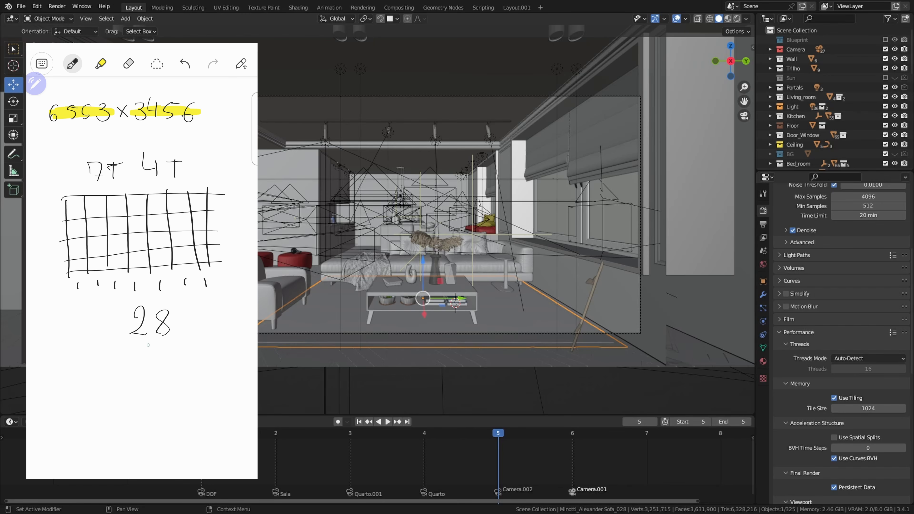
left_click_drag(141, 347, 141, 353)
mouse_move(187, 312)
left_mouse_down()
mouse_move(187, 330)
mouse_move(201, 306)
left_mouse_up()
mouse_move(165, 387)
left_mouse_down()
mouse_move(148, 413)
mouse_move(191, 415)
left_mouse_up()
Step: Set the render time limit to 50 sec
left_click(871, 215)
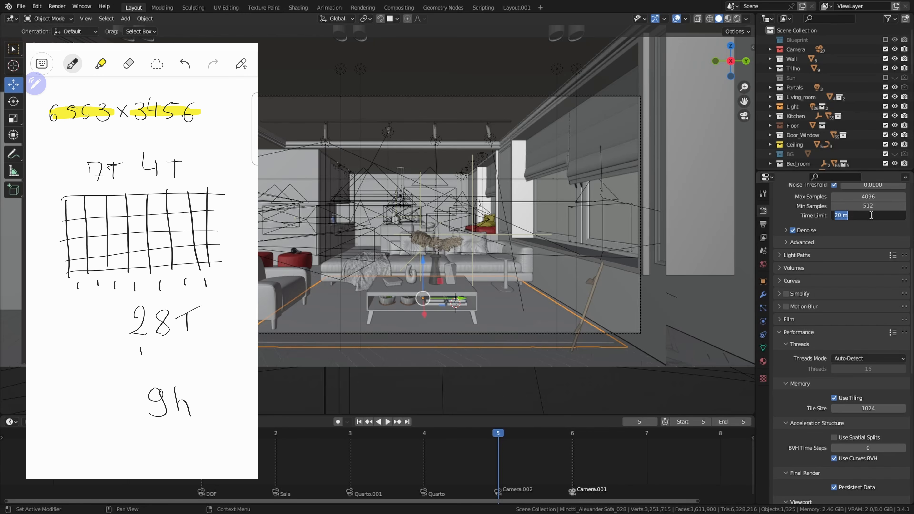
type("50")
key("Return")
Step: Write "1400" on the note beside "9h", with the converted time "23min" below it
mouse_move(60, 368)
left_mouse_down()
mouse_move(64, 392)
mouse_move(82, 380)
left_mouse_up()
mouse_move(92, 370)
left_mouse_down()
mouse_move(87, 382)
mouse_move(92, 371)
mouse_move(108, 389)
left_mouse_up()
left_click_drag(74, 393, 83, 436)
mouse_move(85, 412)
left_mouse_down()
mouse_move(95, 419)
mouse_move(89, 434)
mouse_move(119, 425)
mouse_move(127, 433)
mouse_move(136, 422)
mouse_move(143, 432)
left_mouse_up()
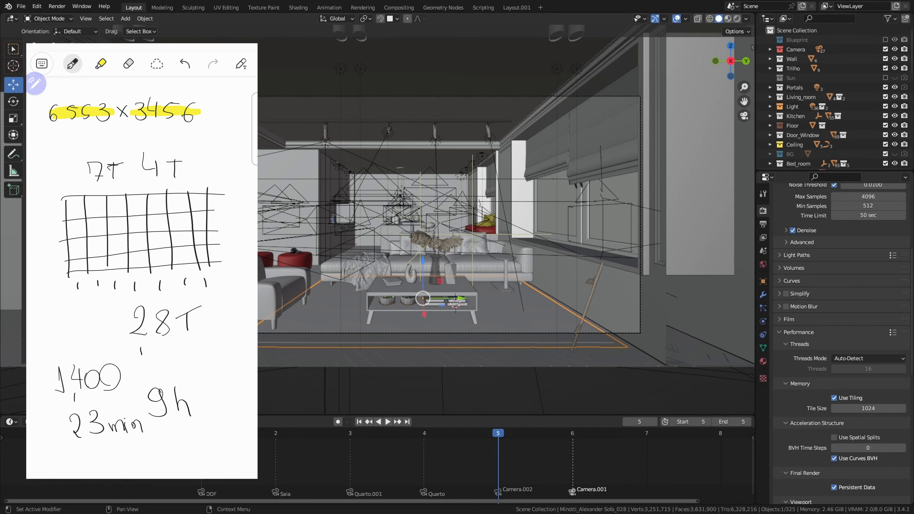